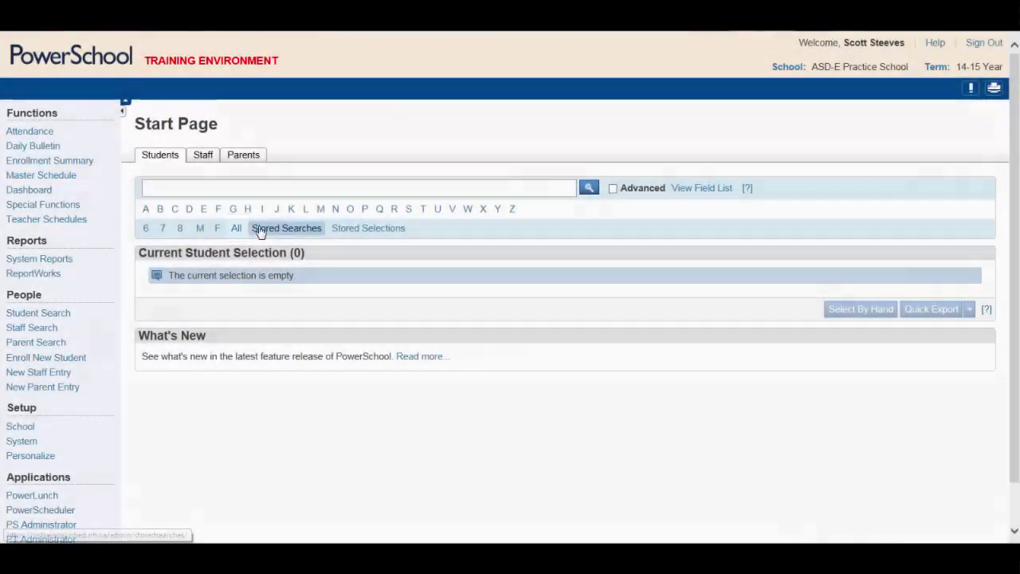
Step: Select all 612 students and bring up the Group Functions menu
click(235, 228)
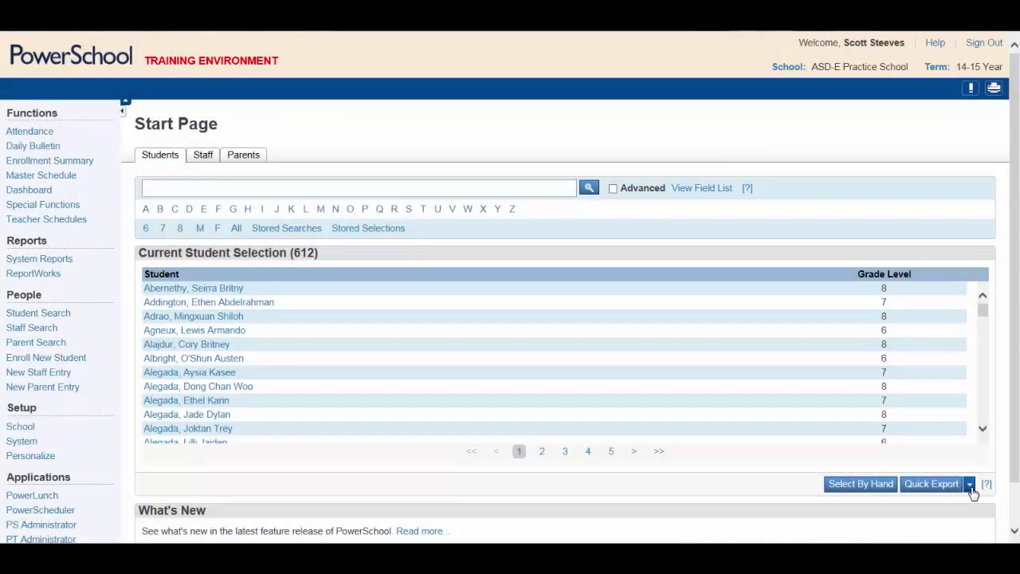
click(970, 484)
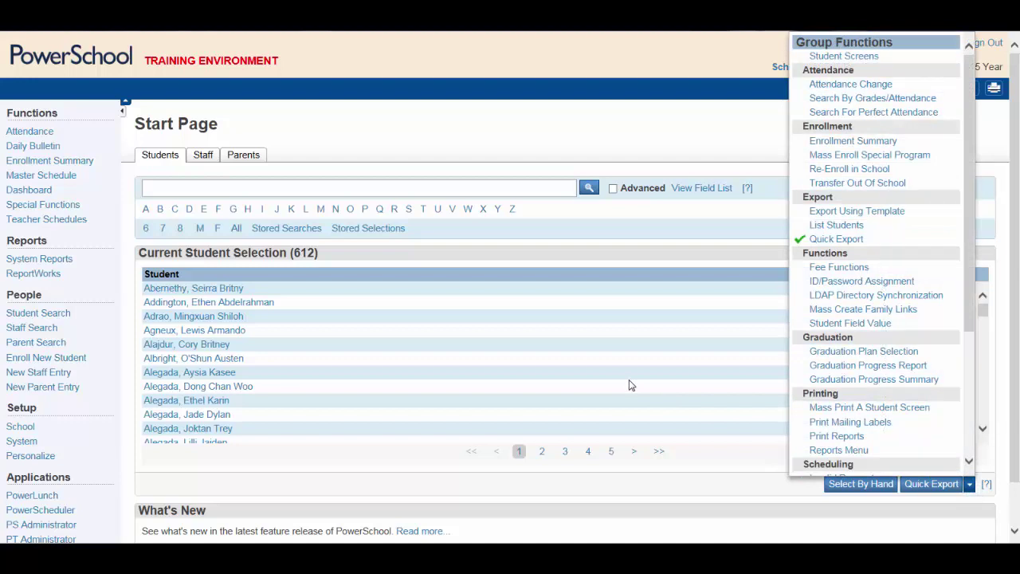
Step: Start a Quick Export for the 612 students and show its student Fields list
click(824, 241)
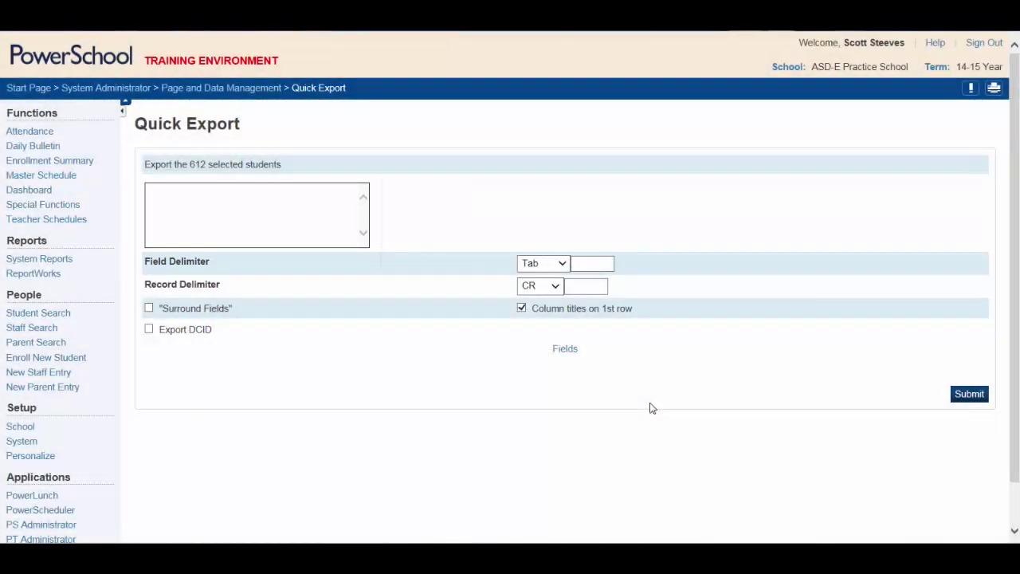
click(565, 349)
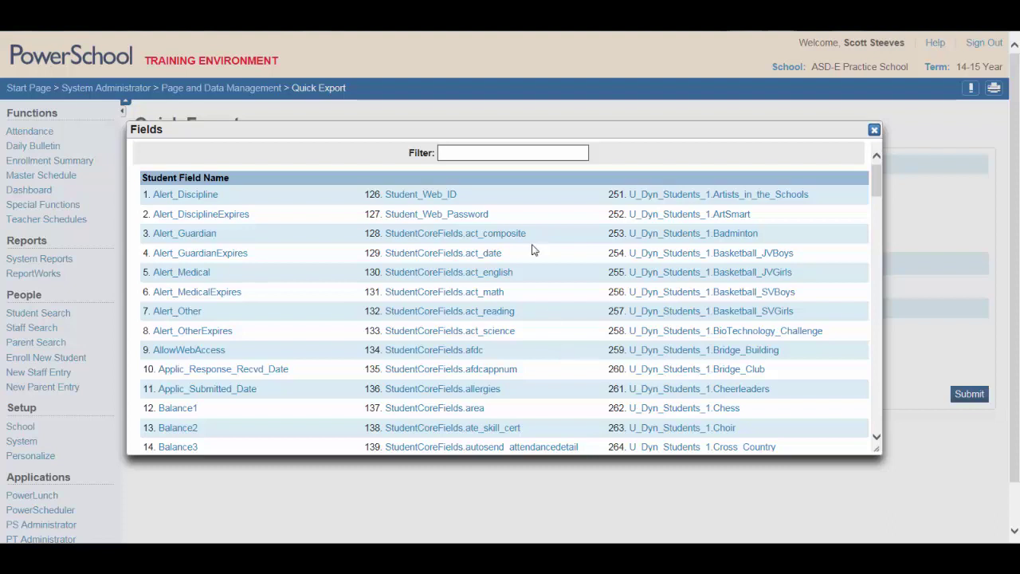
Step: Filter the field list for 'grade' and 'home' to add Grade_Level and Home_Room
click(463, 156)
text(grade)
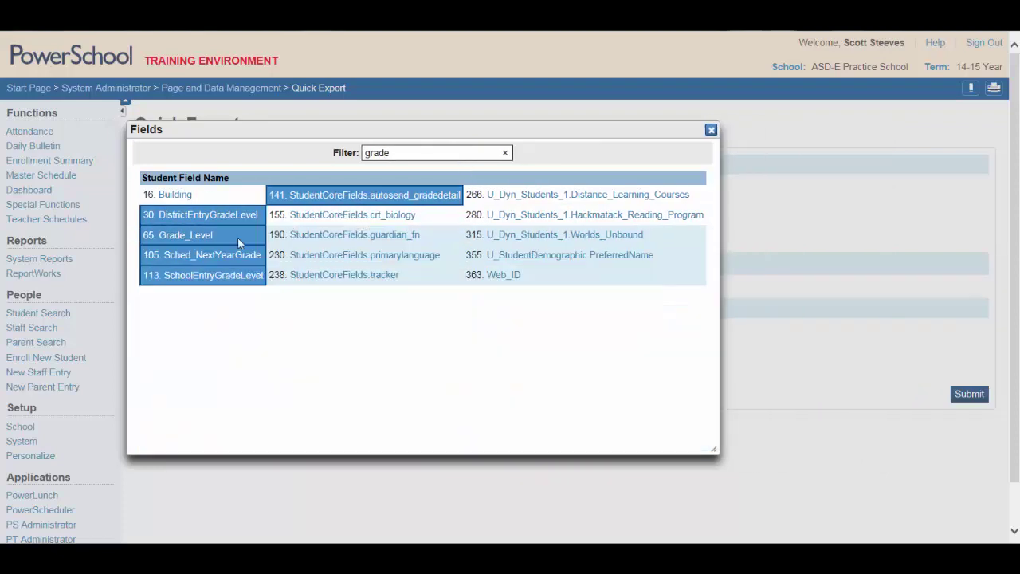
click(185, 236)
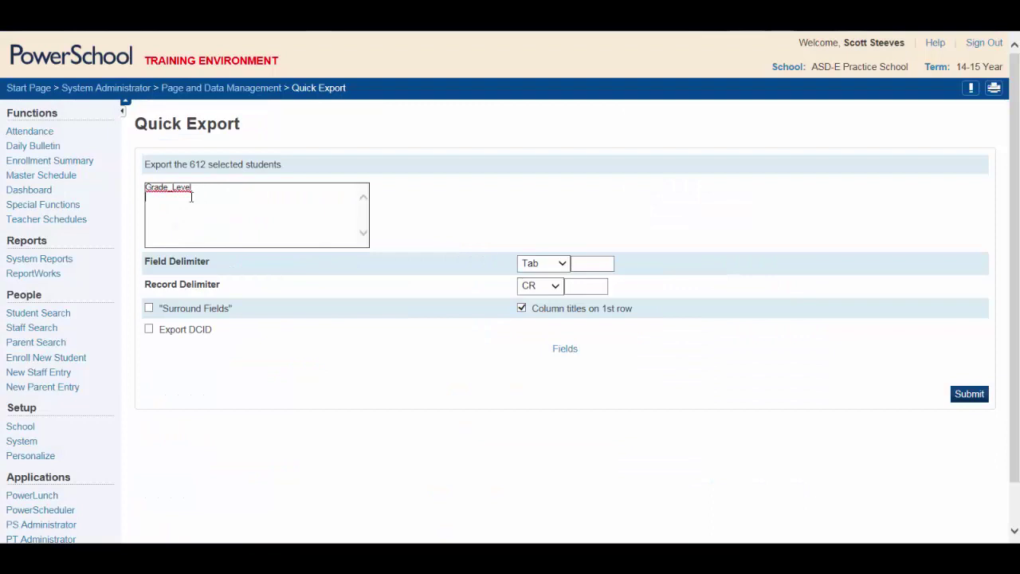
click(569, 352)
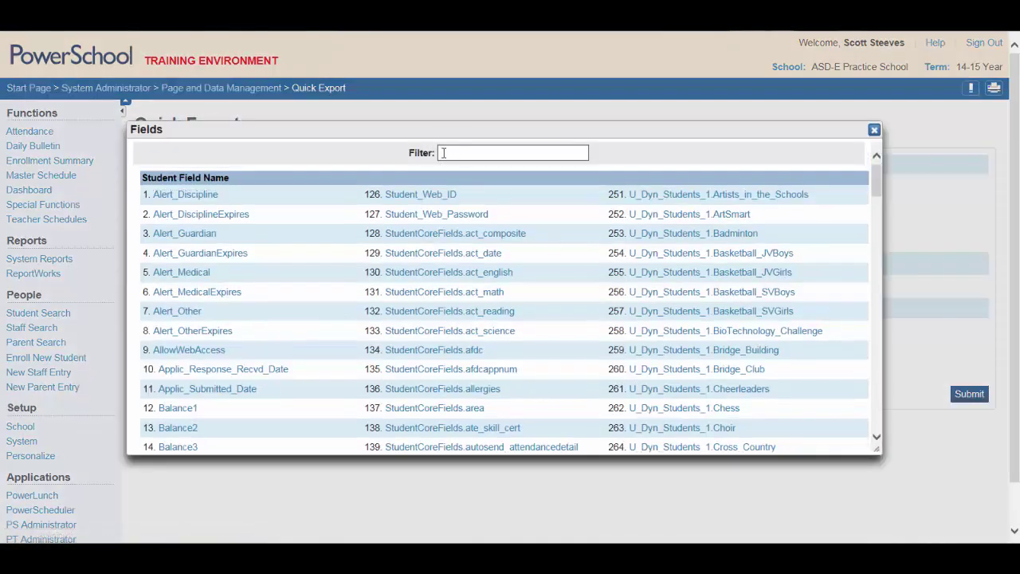
text(home)
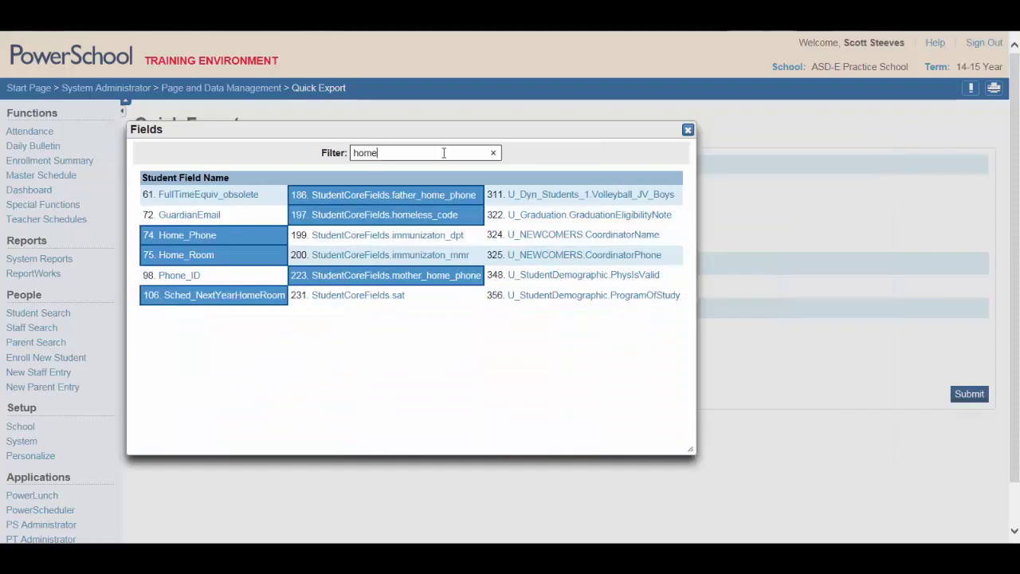
click(181, 256)
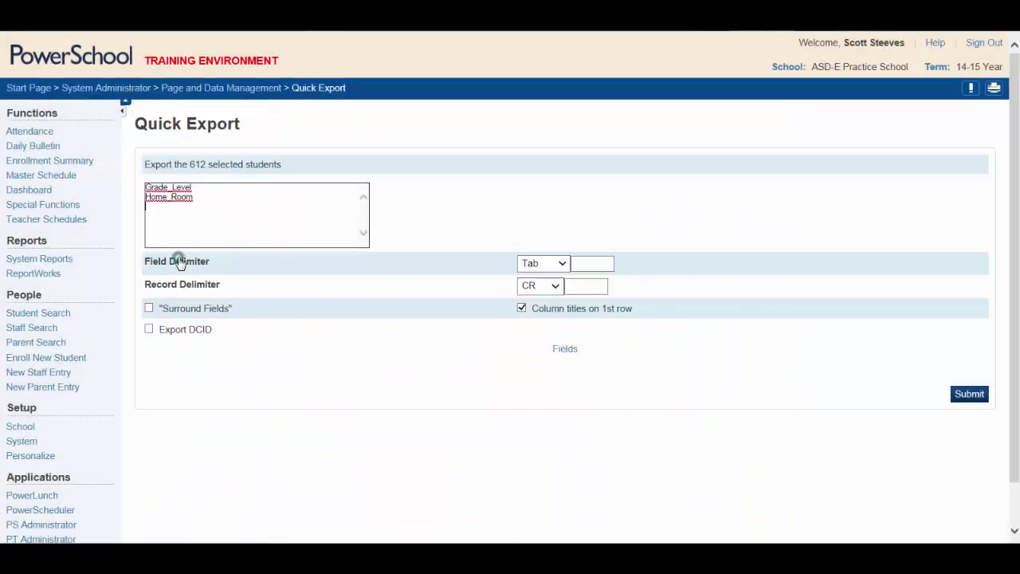
Step: Filter for 'last', 'dob' and 'number' to add LastFirst, DOB and Student_Number
click(566, 349)
click(471, 155)
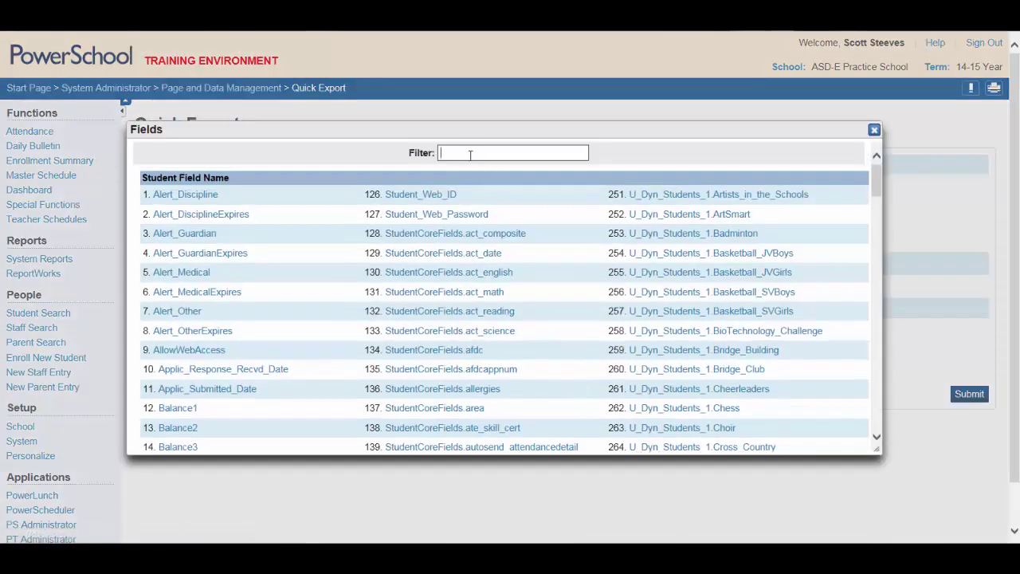
text(last)
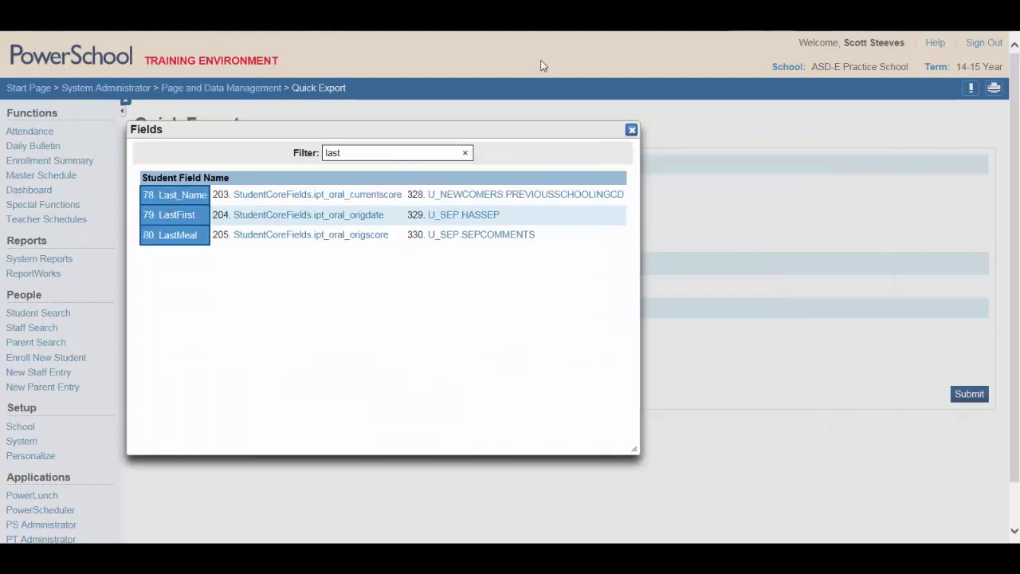
double_click(177, 217)
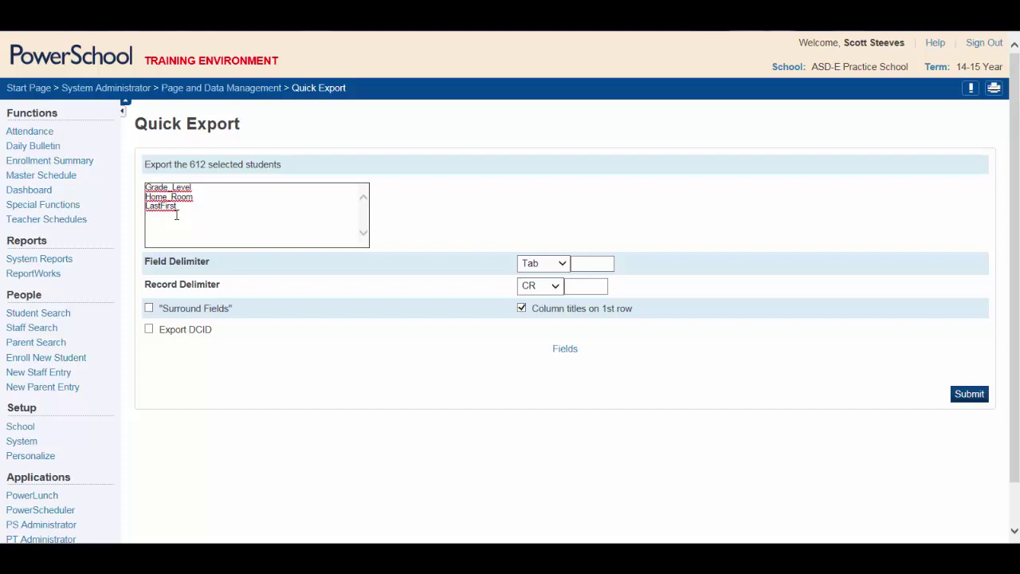
click(564, 350)
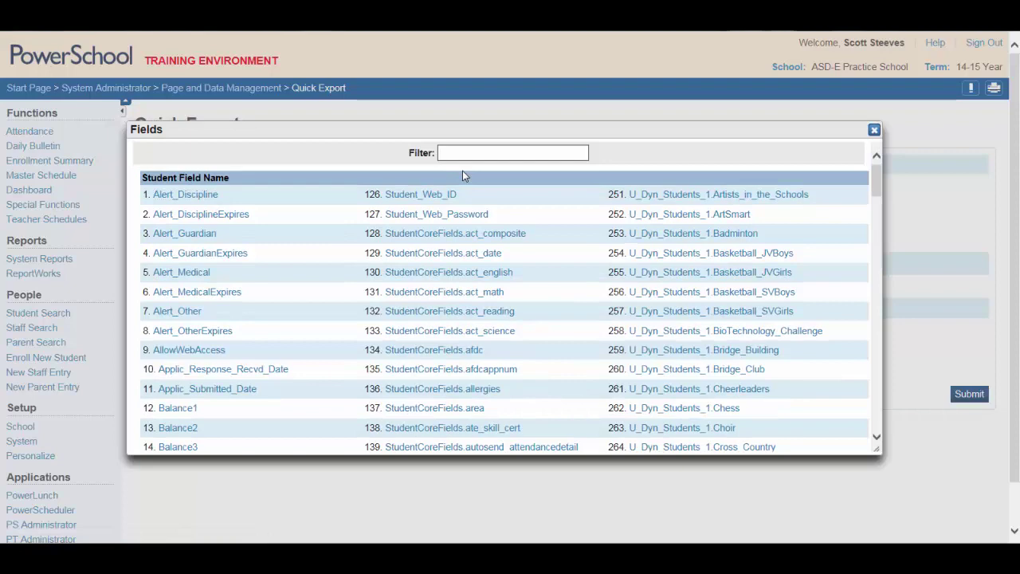
text(dob)
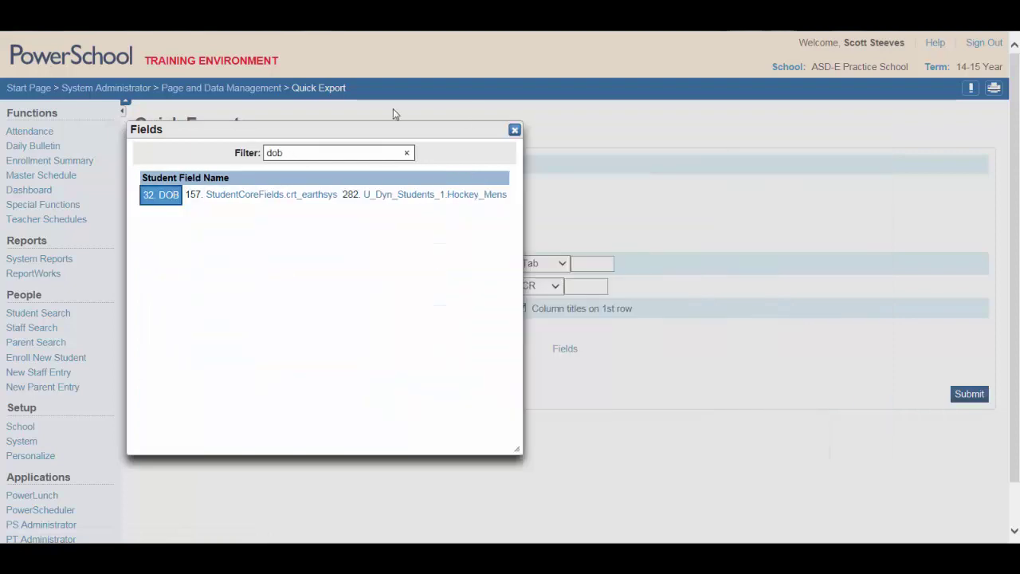
click(168, 196)
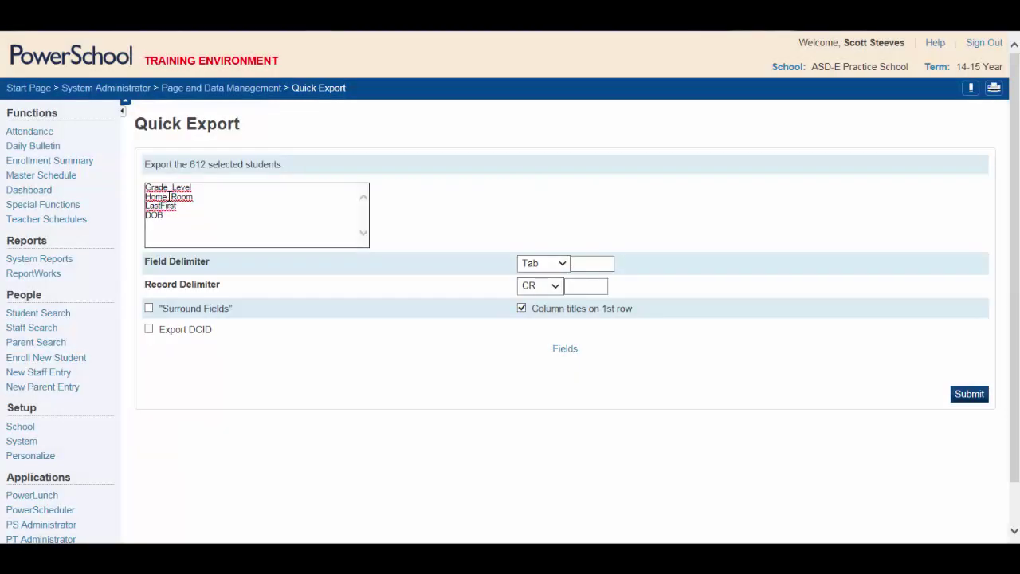
click(565, 349)
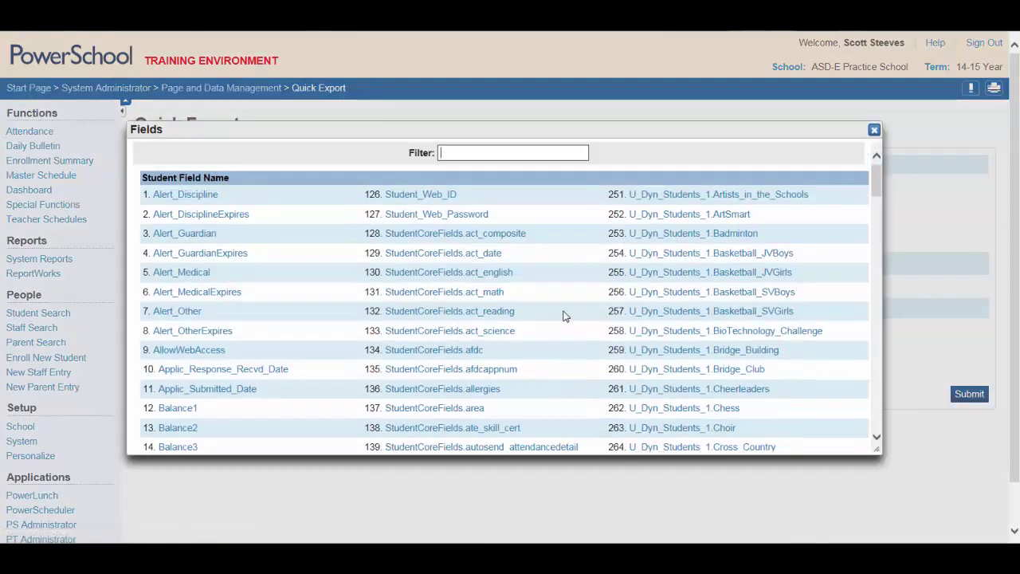
text(numb)
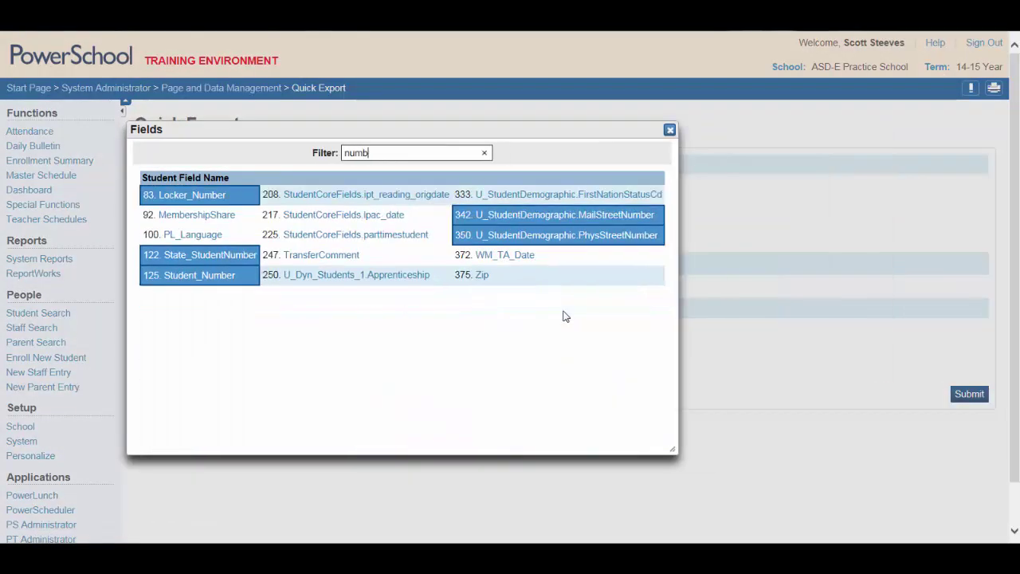
text(er)
click(186, 279)
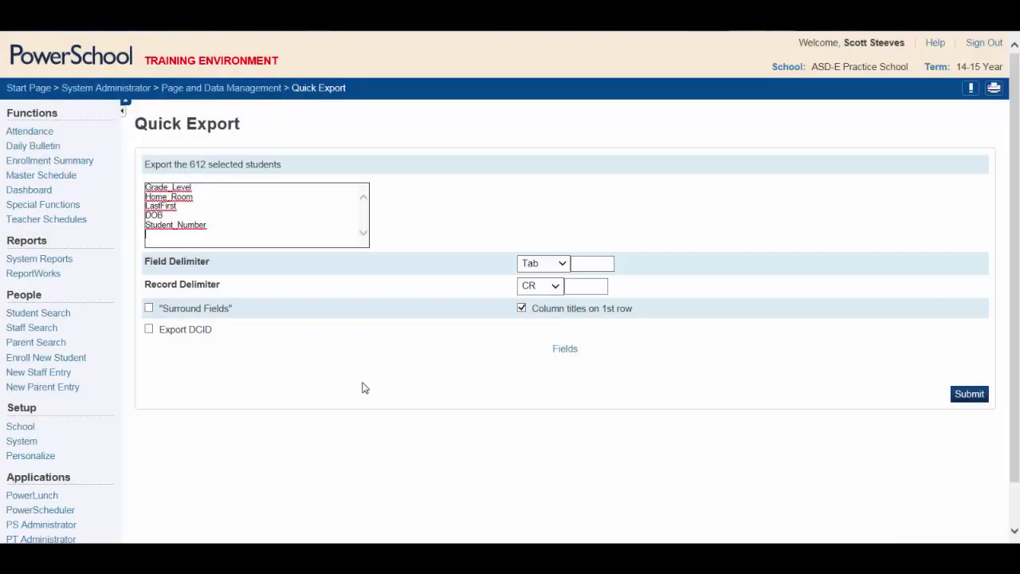
Step: Submit the five-field export and choose Save as for the student.export download
click(970, 394)
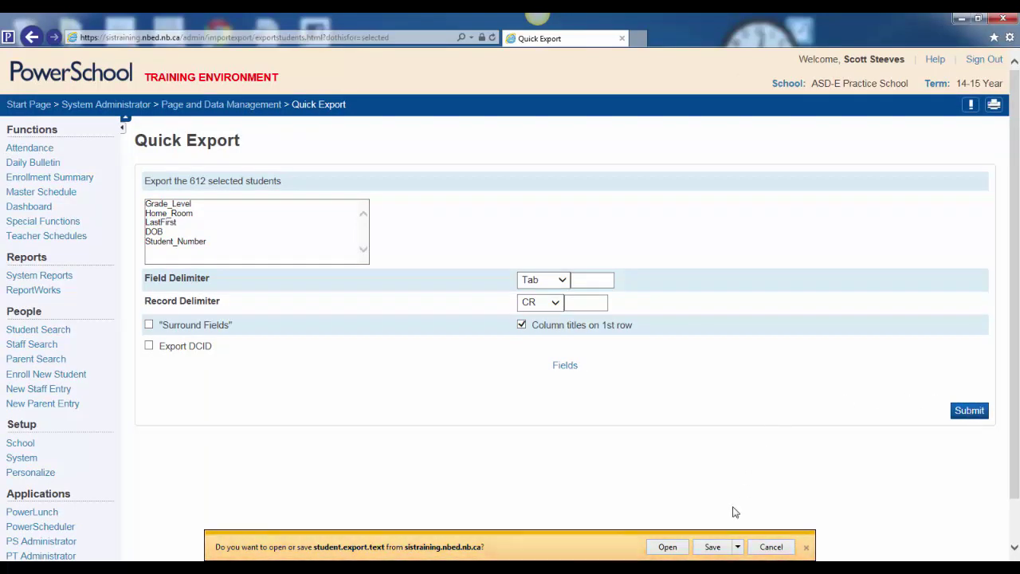
click(738, 547)
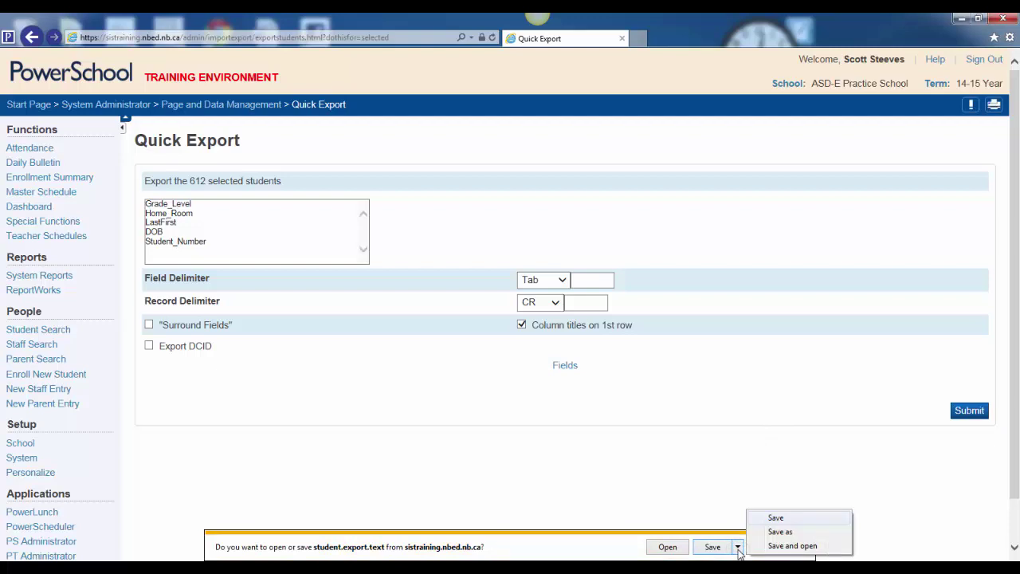
click(778, 532)
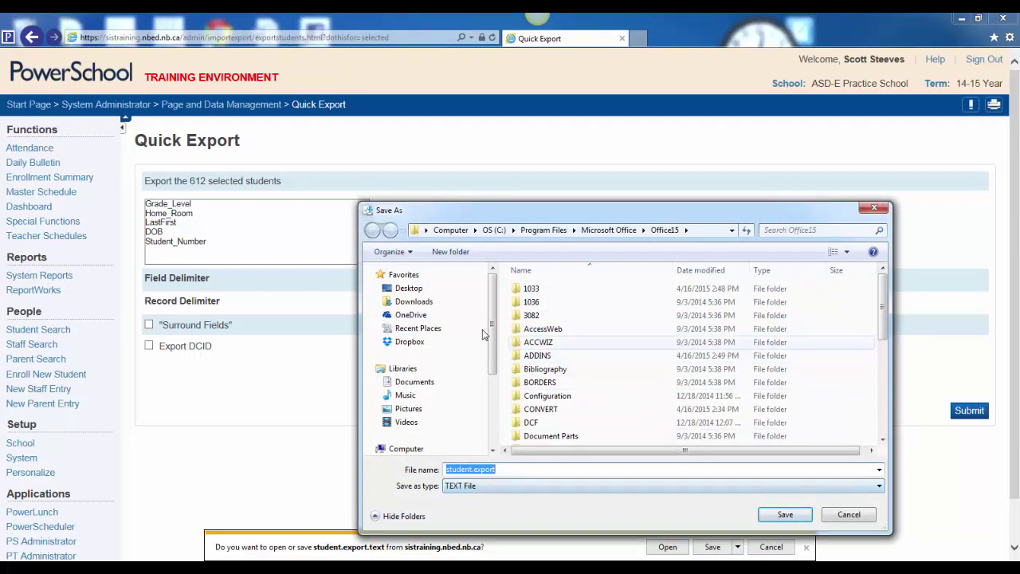
Step: Save student.export as a text file in the Desktop folder
click(406, 288)
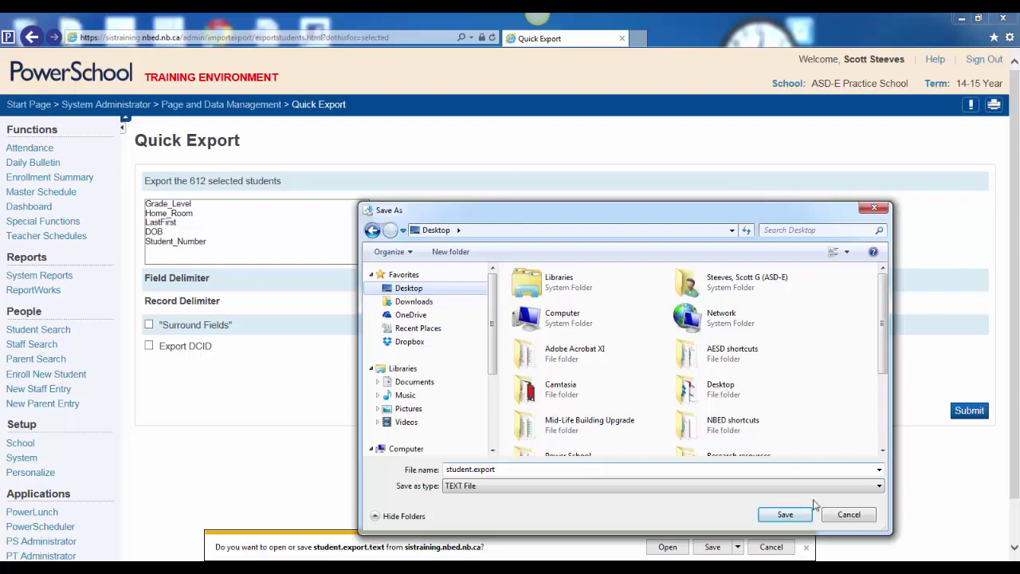
click(787, 516)
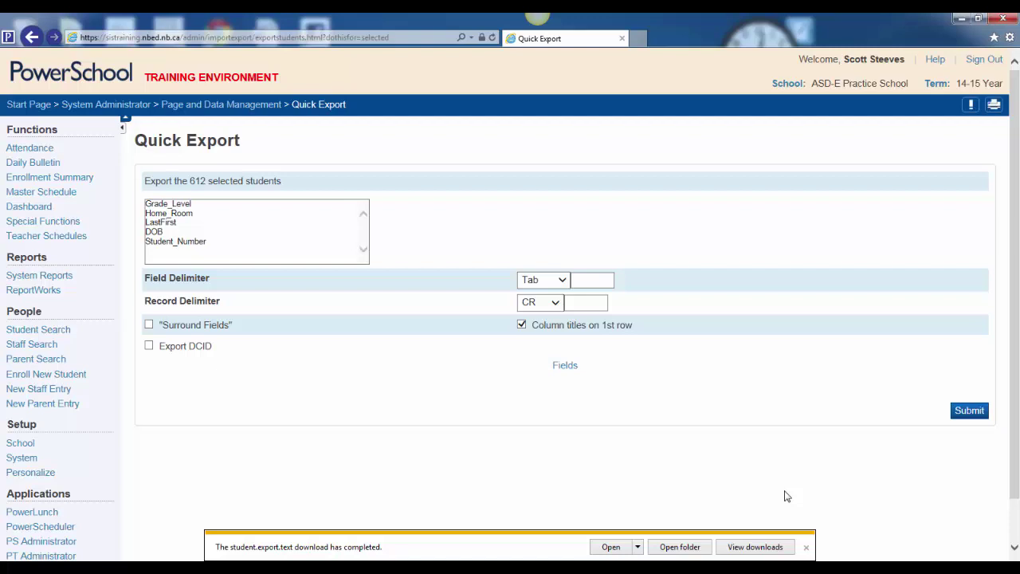
Step: Choose to open the downloaded student.export.text with a different program
click(638, 546)
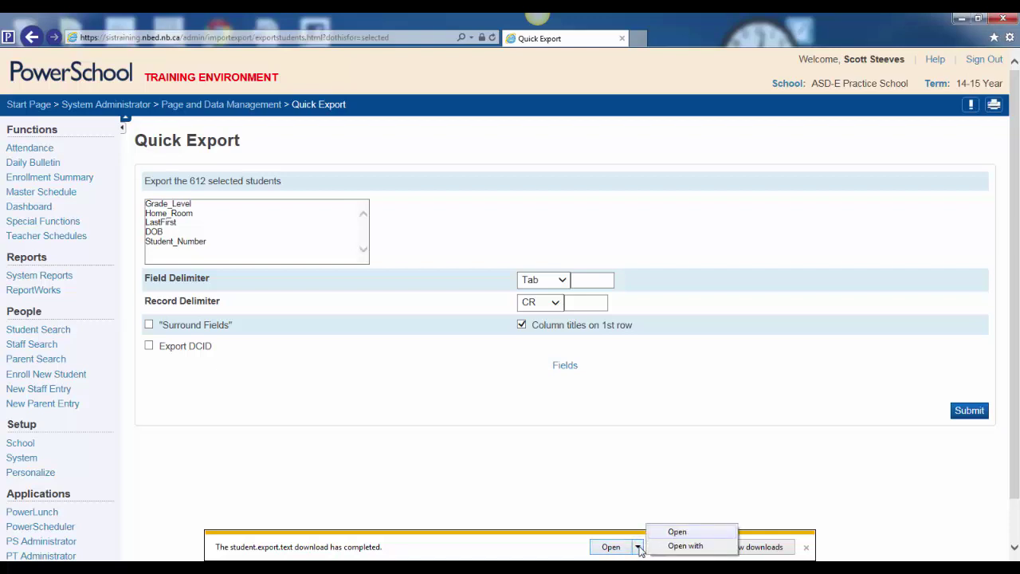
click(683, 547)
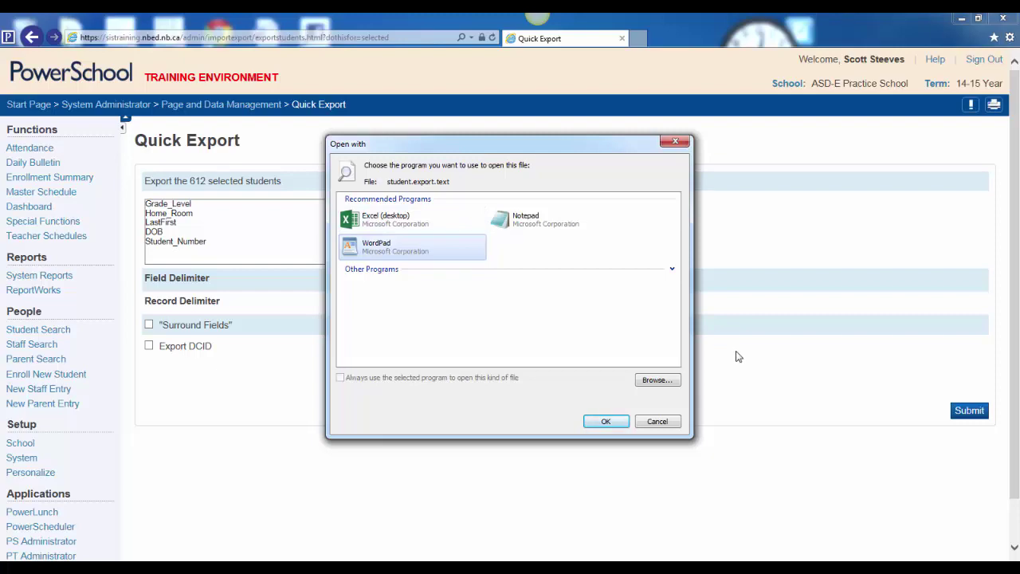
Step: Open student.export in Excel using Program Files > Microsoft Office > Office15 > EXCEL
click(651, 381)
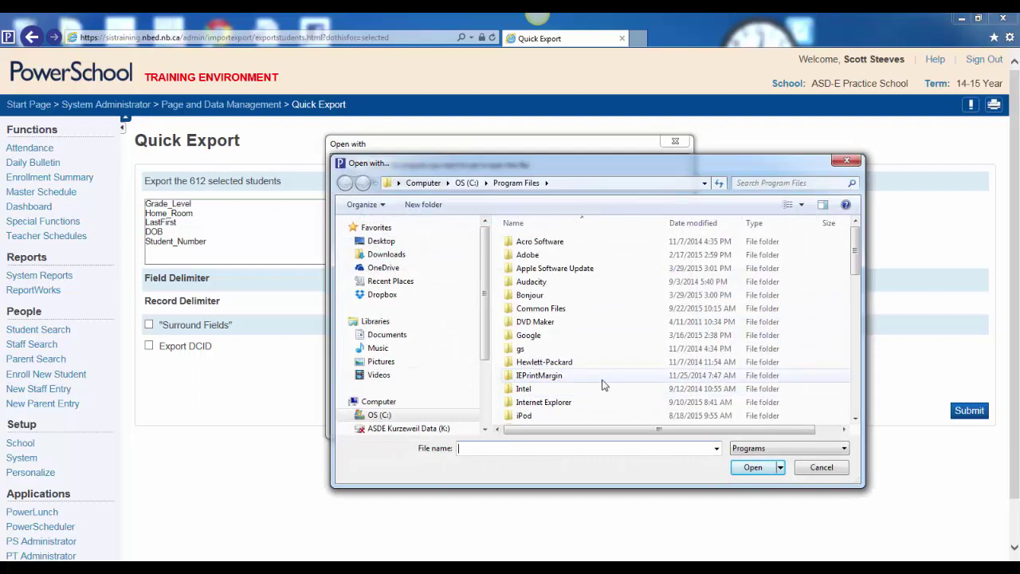
drag(855, 247, 858, 305)
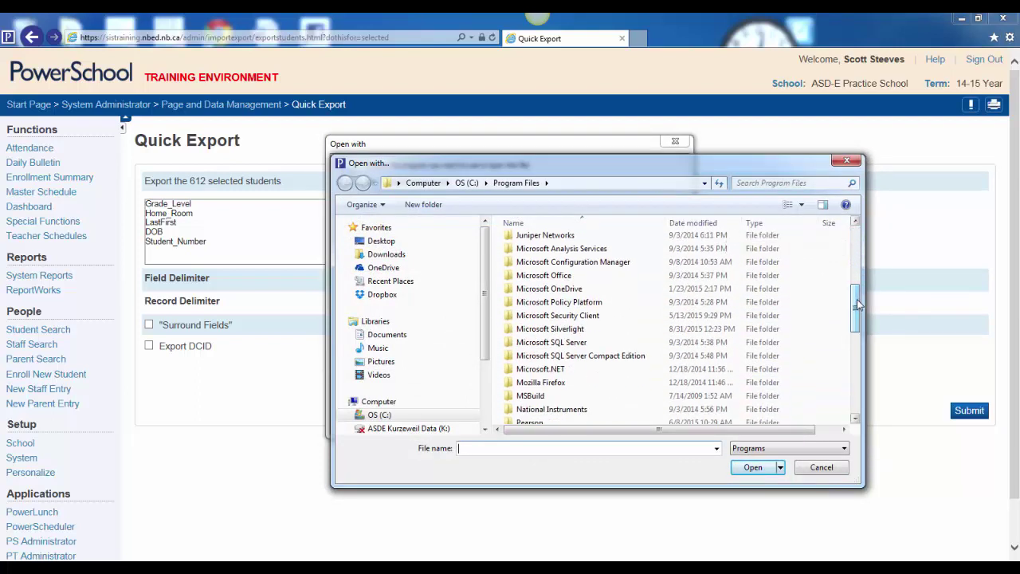
double_click(531, 277)
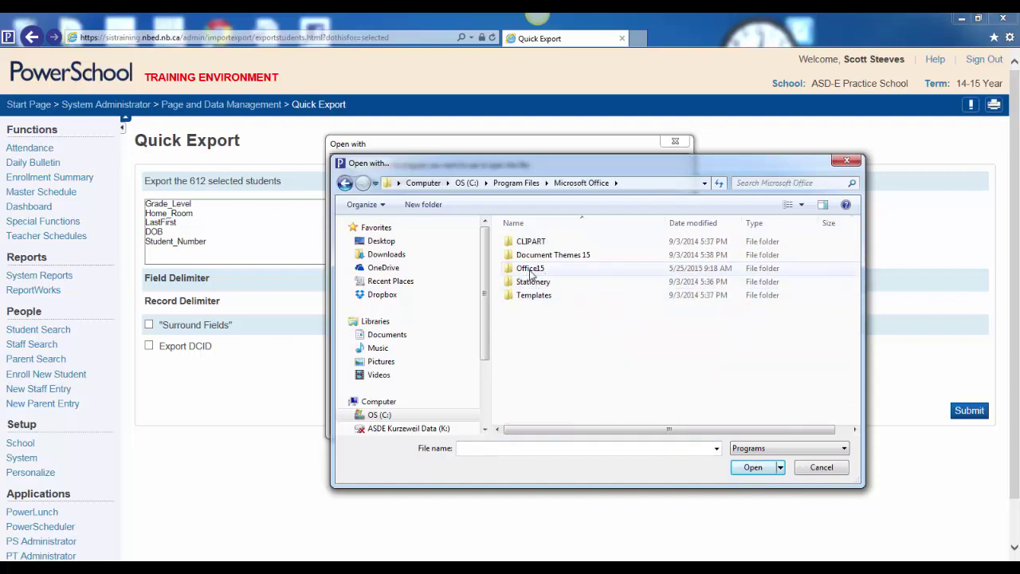
double_click(531, 270)
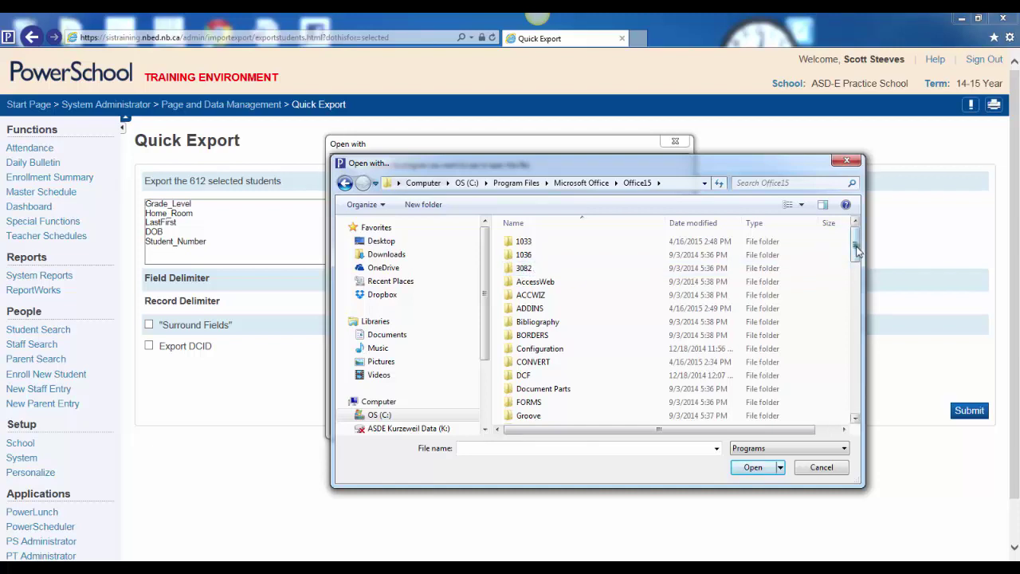
drag(855, 252, 855, 323)
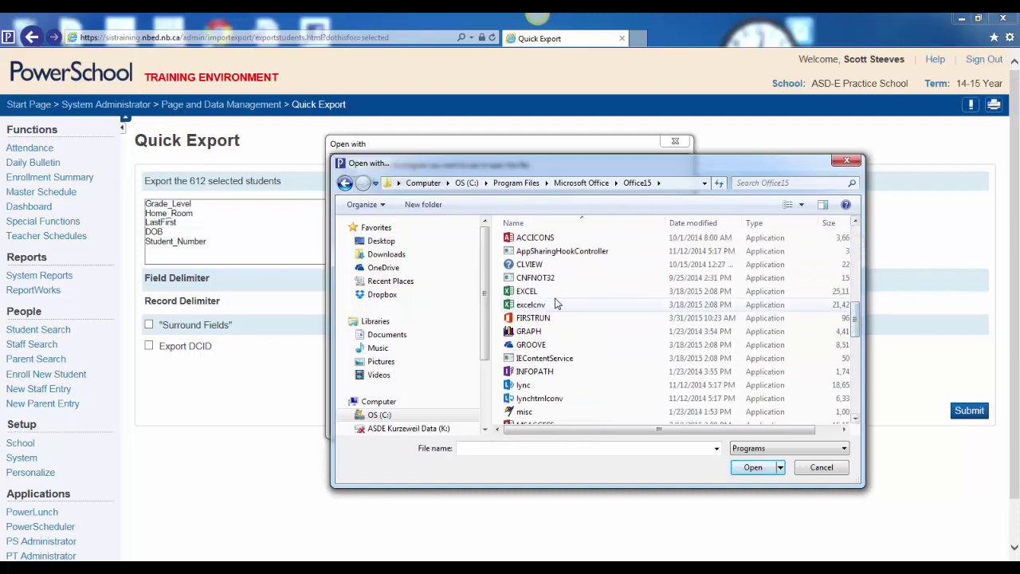
double_click(526, 291)
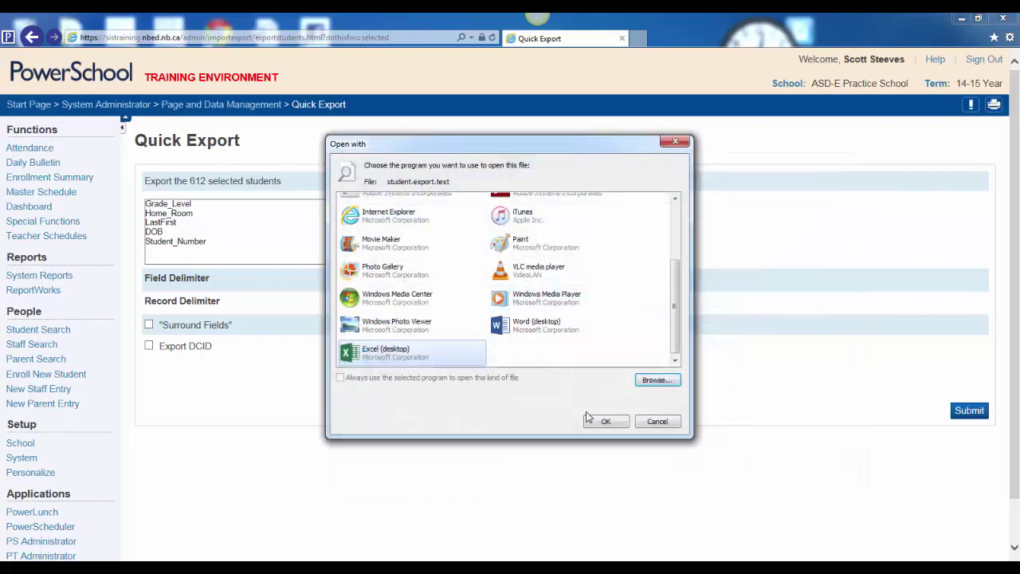
double_click(407, 356)
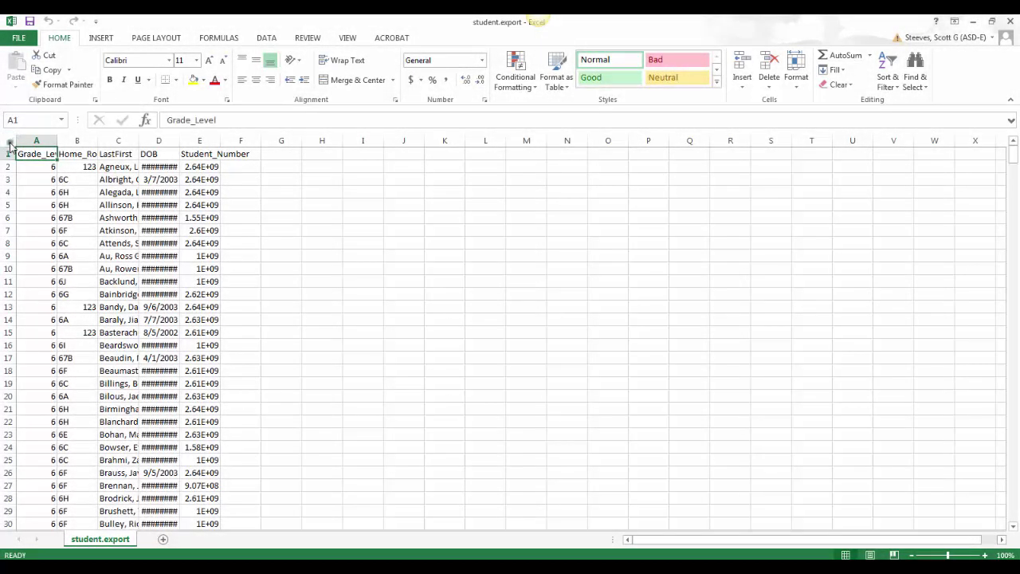
Step: Autofit every column of the whole worksheet and left-align all values
click(10, 143)
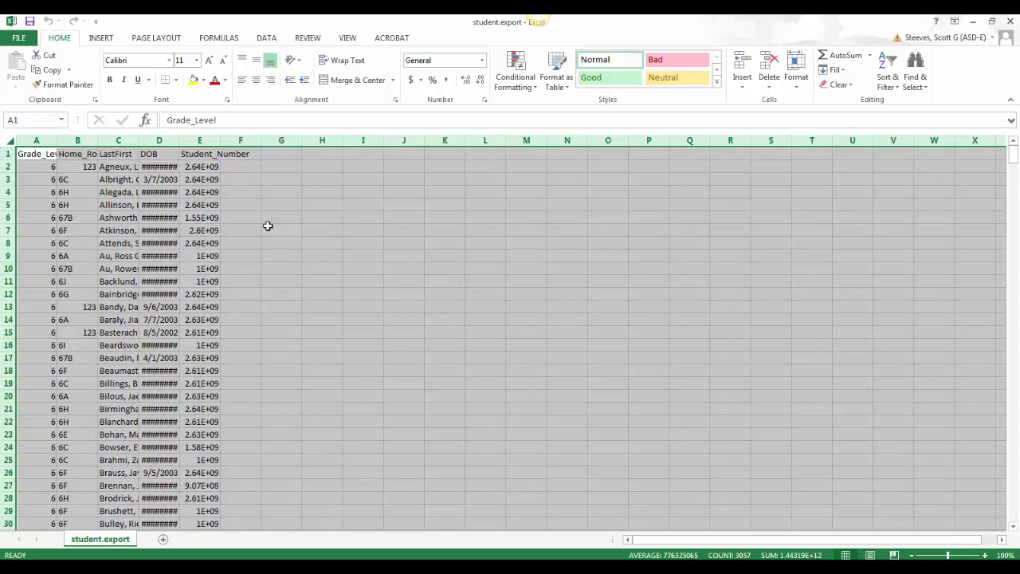
double_click(58, 141)
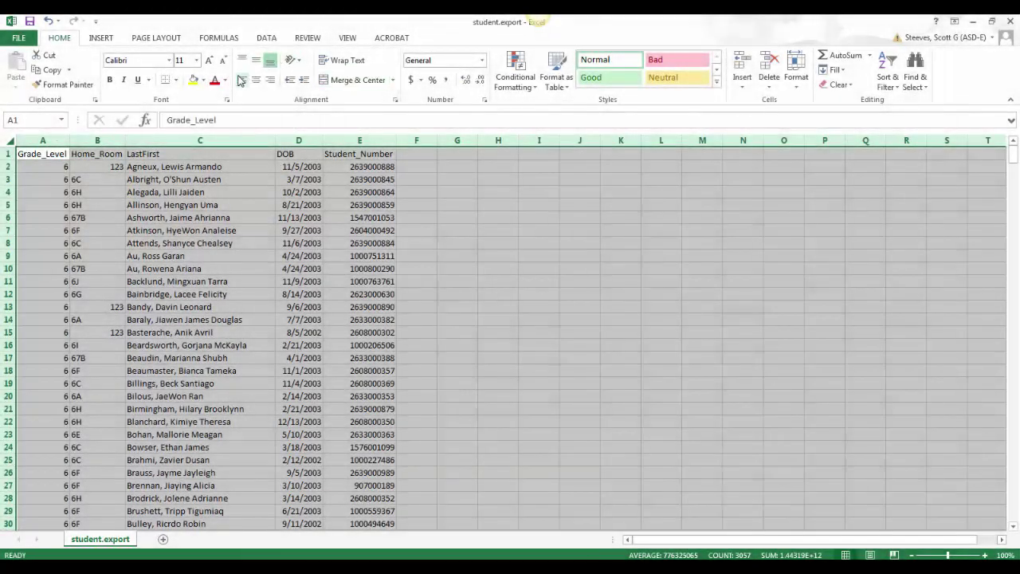
click(241, 80)
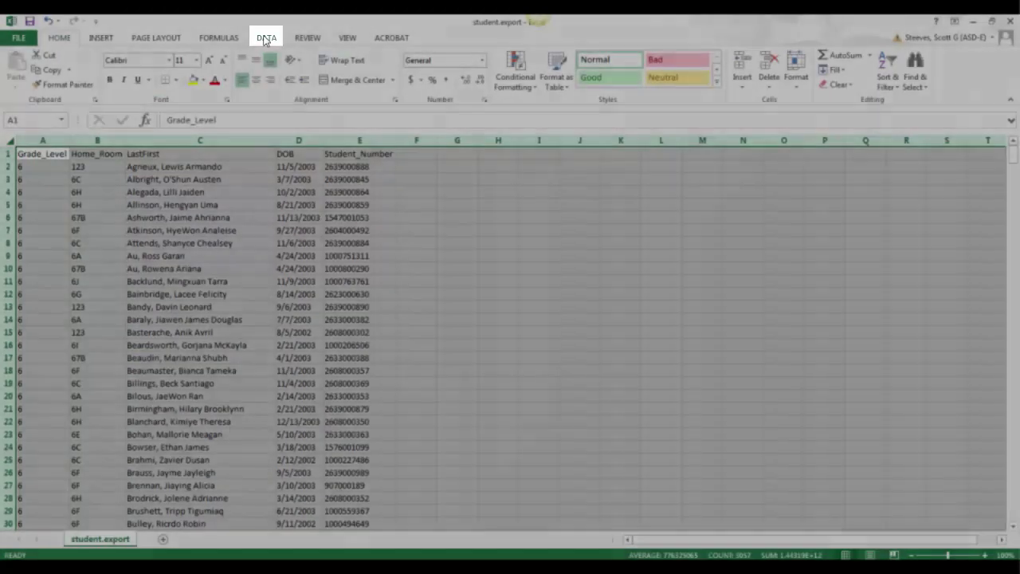
Step: Turn on Filter from the DATA tab for the header row, then deselect the sheet
click(265, 38)
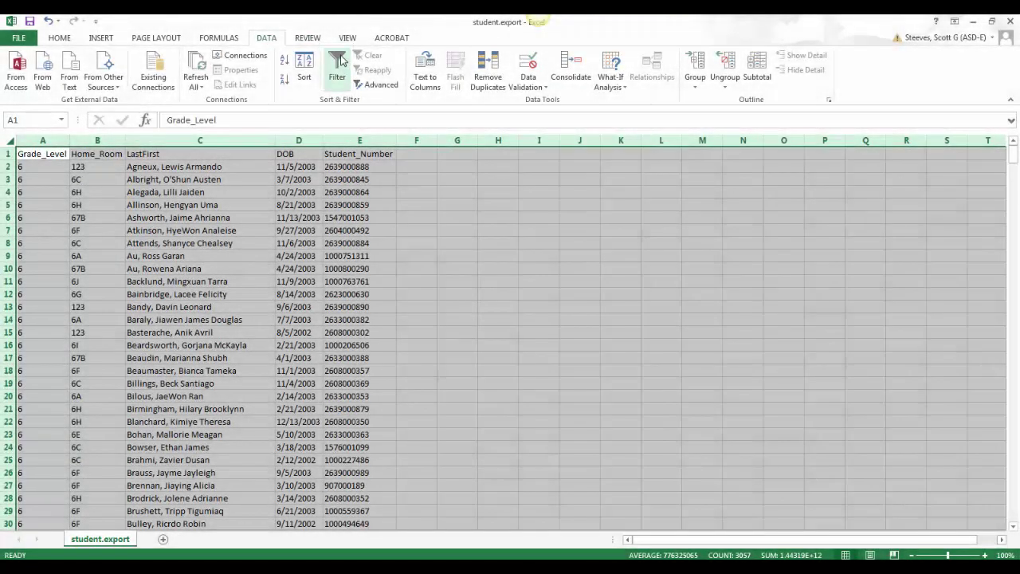
click(338, 62)
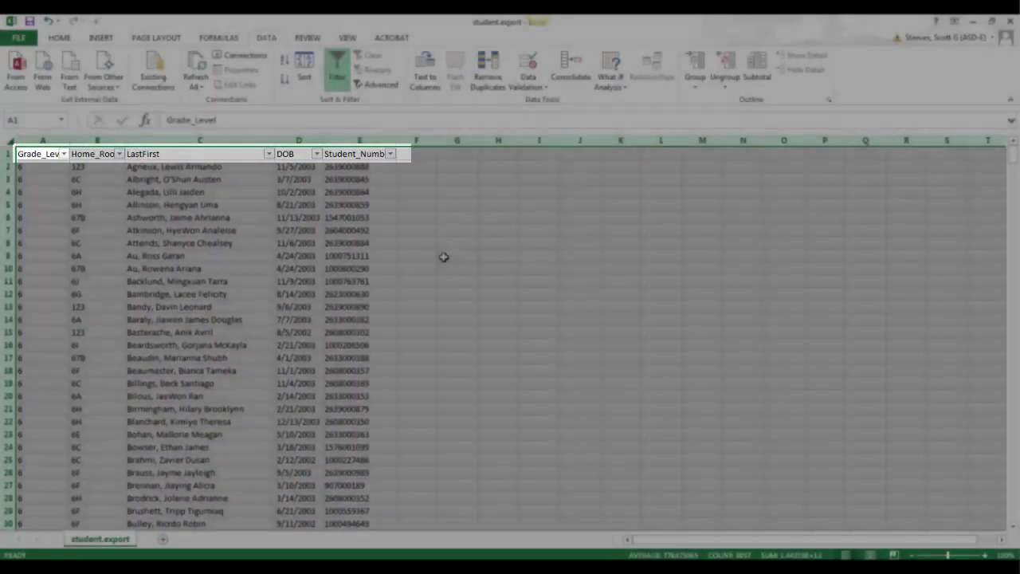
click(444, 256)
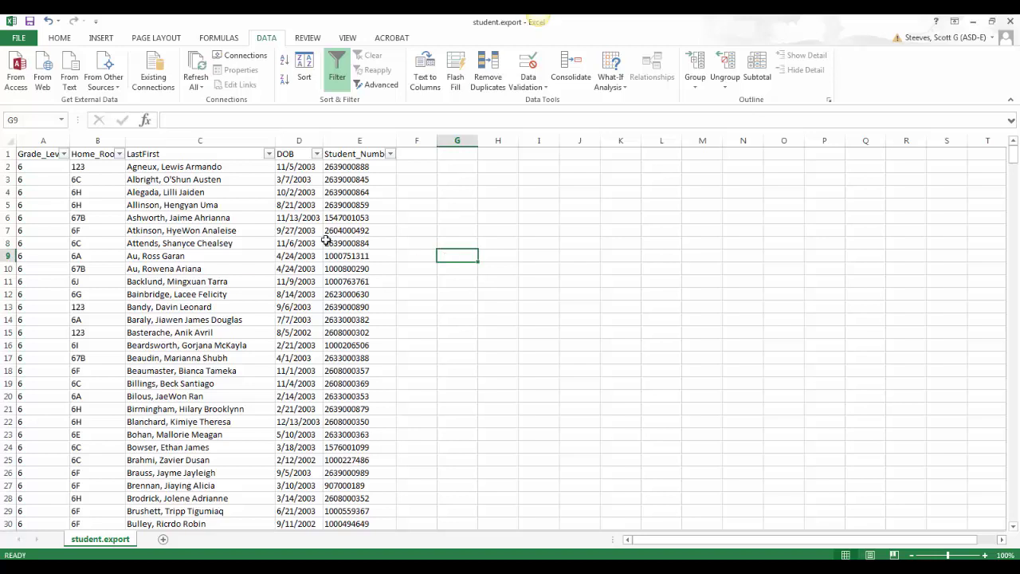
Step: Sort the student rows by the Home_Room column A to Z and scroll to check the order
click(119, 154)
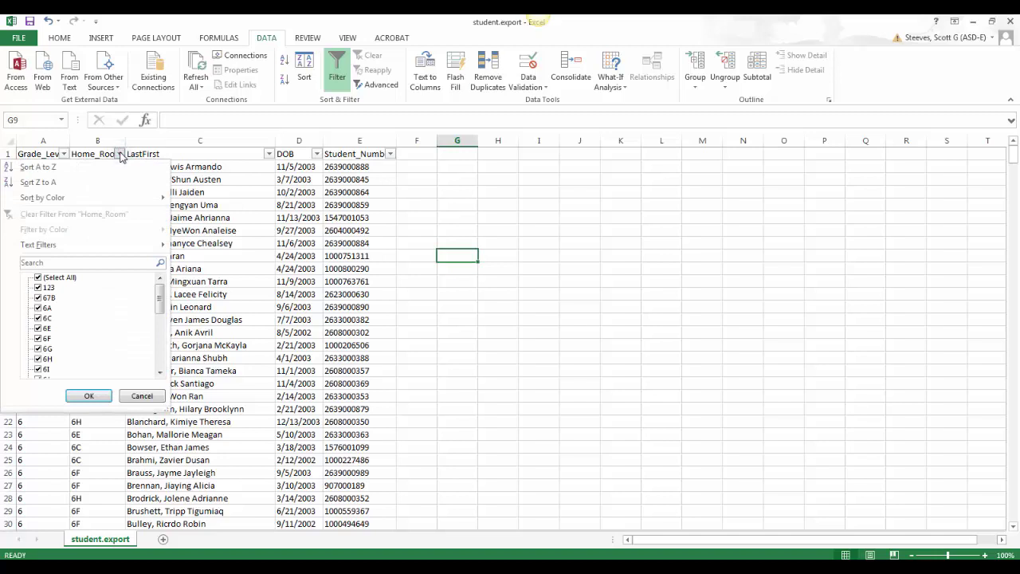
click(48, 168)
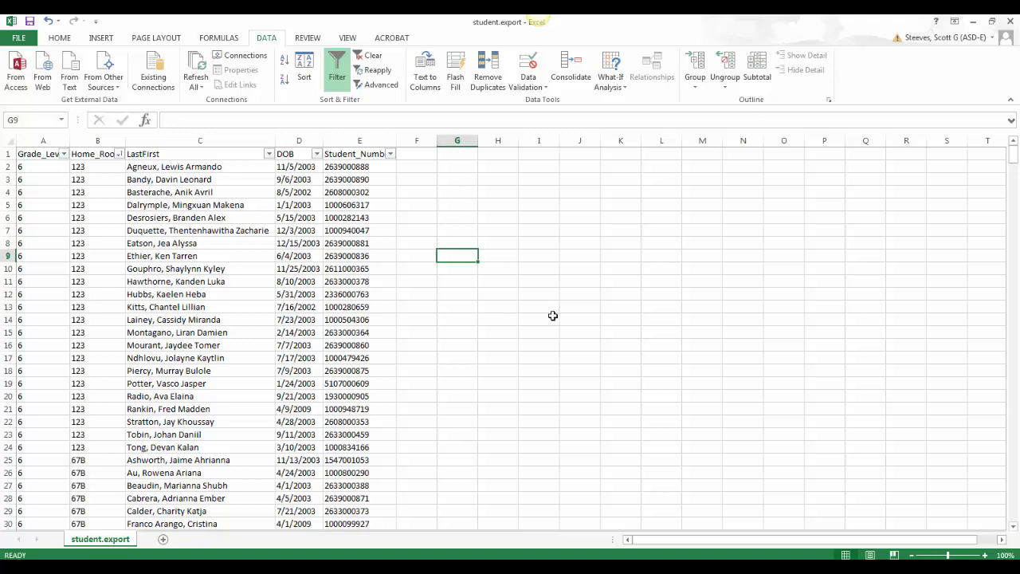
scroll(550, 311, down, 11)
scroll(547, 307, down, 20)
scroll(547, 307, down, 10)
scroll(548, 307, up, 17)
scroll(547, 307, up, 20)
Step: Save the workbook to the Desktop as Excel Workbook 'School student data 2015'
click(21, 38)
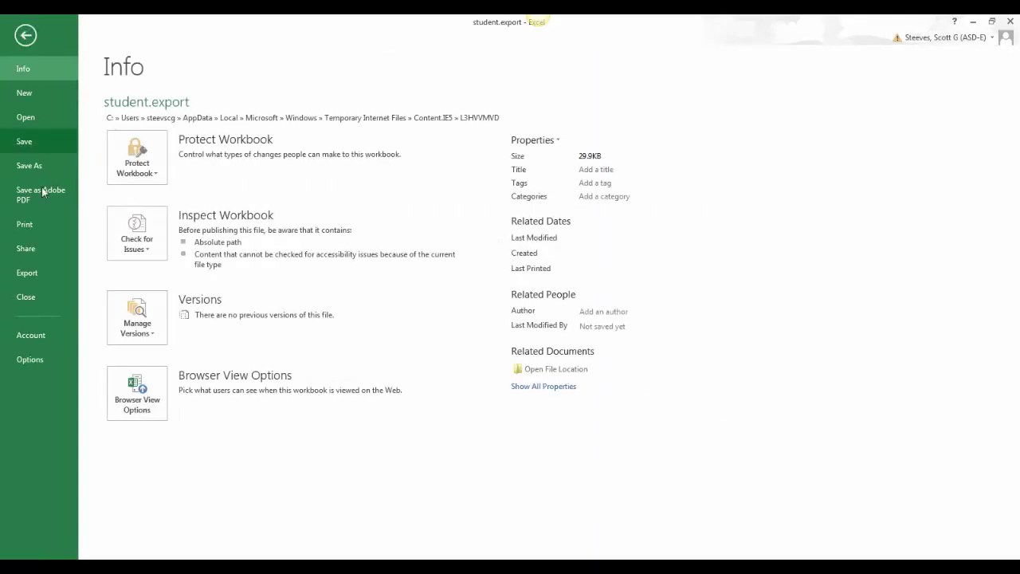
click(24, 165)
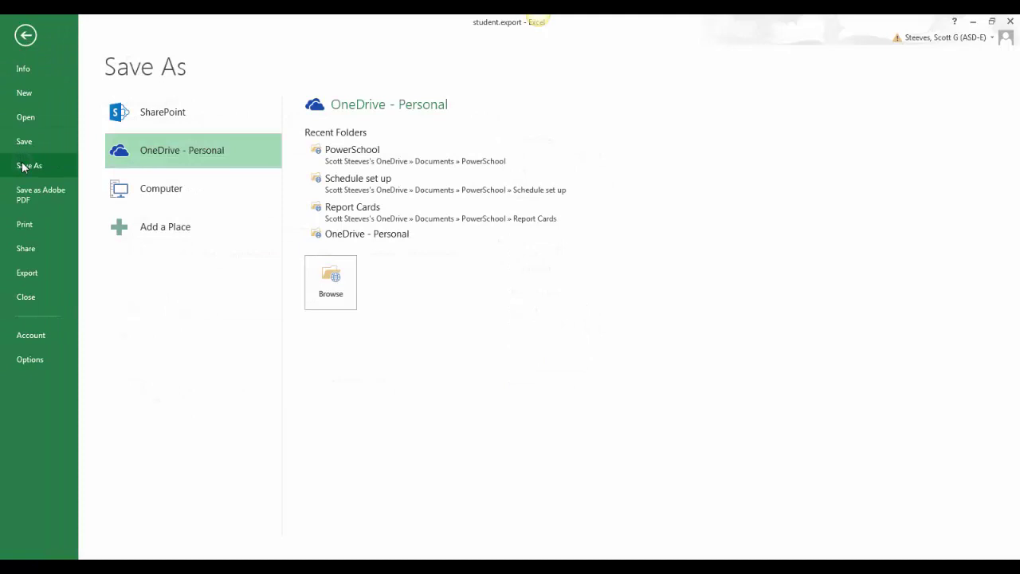
click(335, 293)
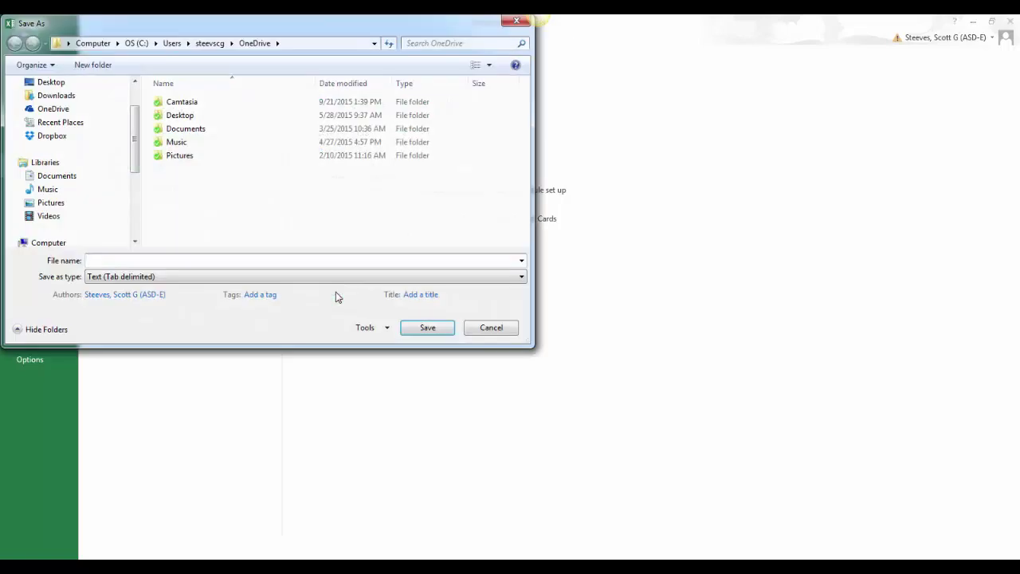
click(57, 83)
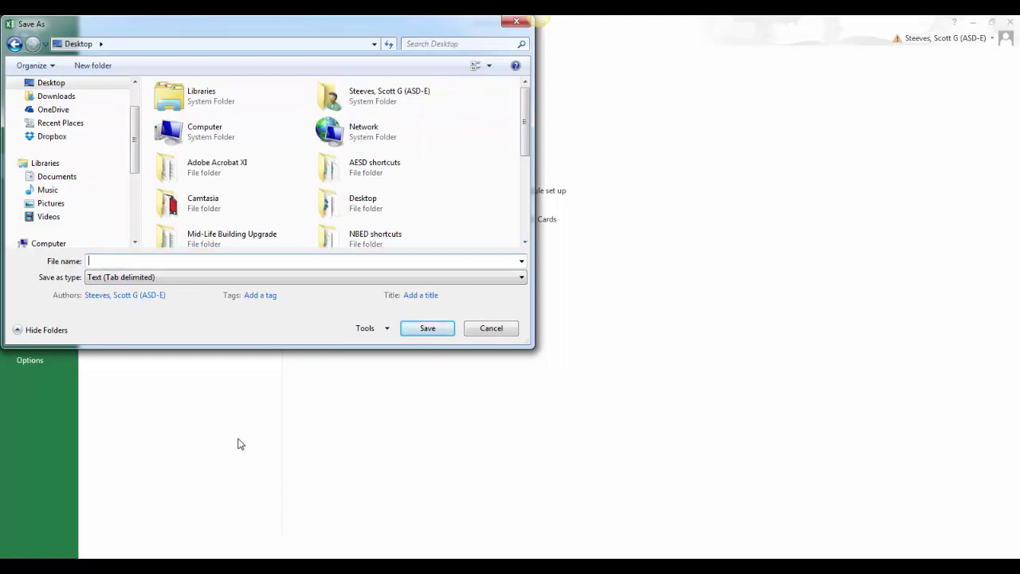
text(School student data 2015)
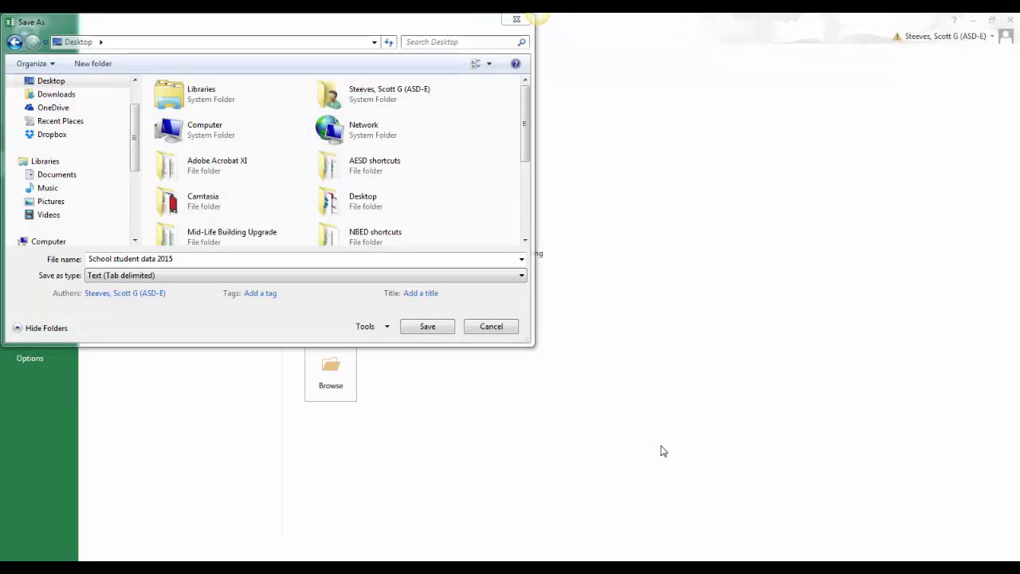
click(522, 275)
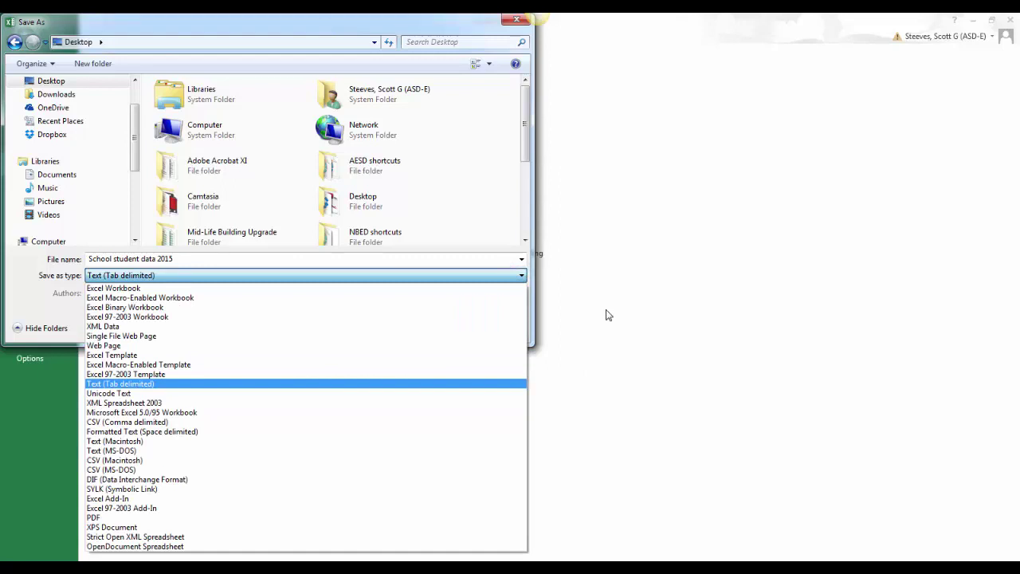
click(97, 288)
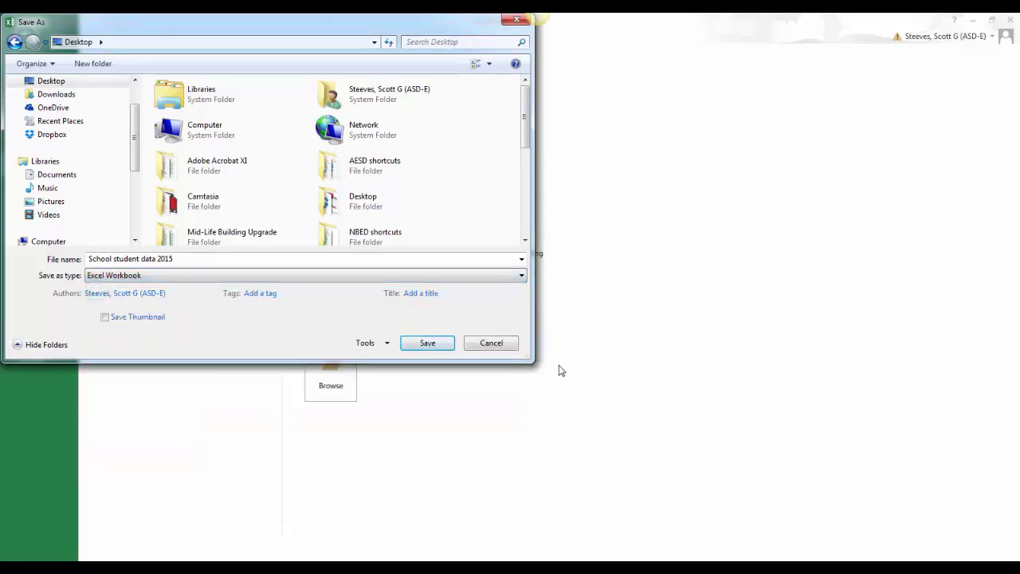
click(426, 343)
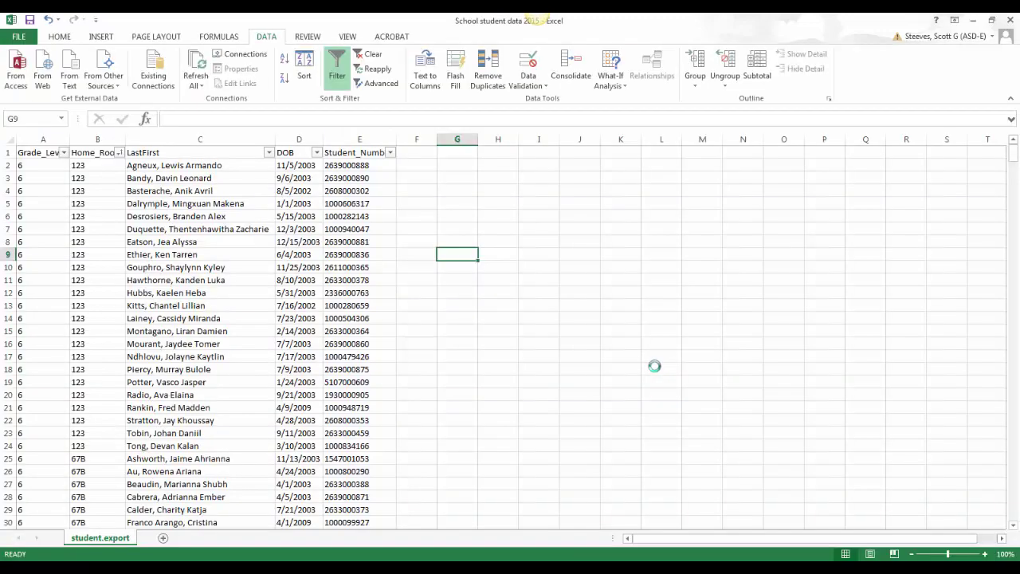